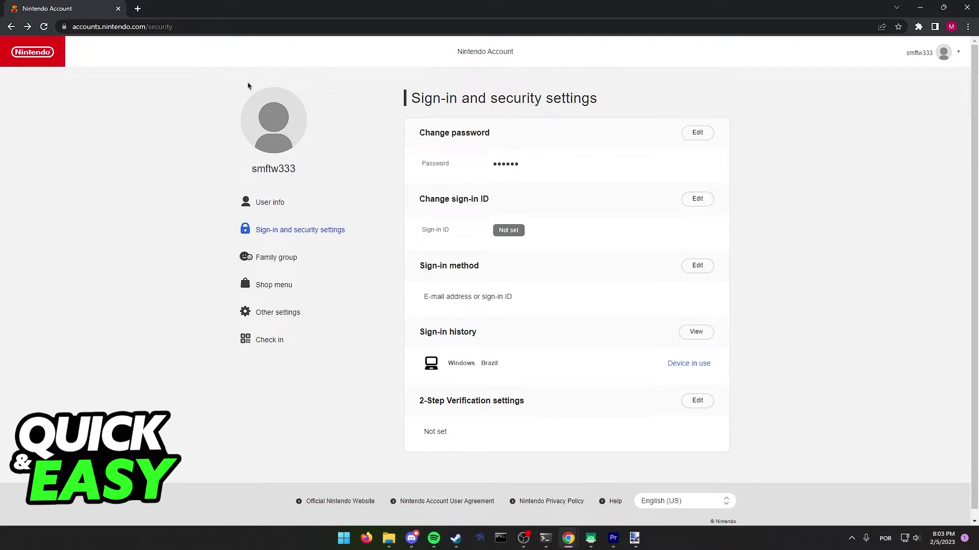
left_click(285, 231)
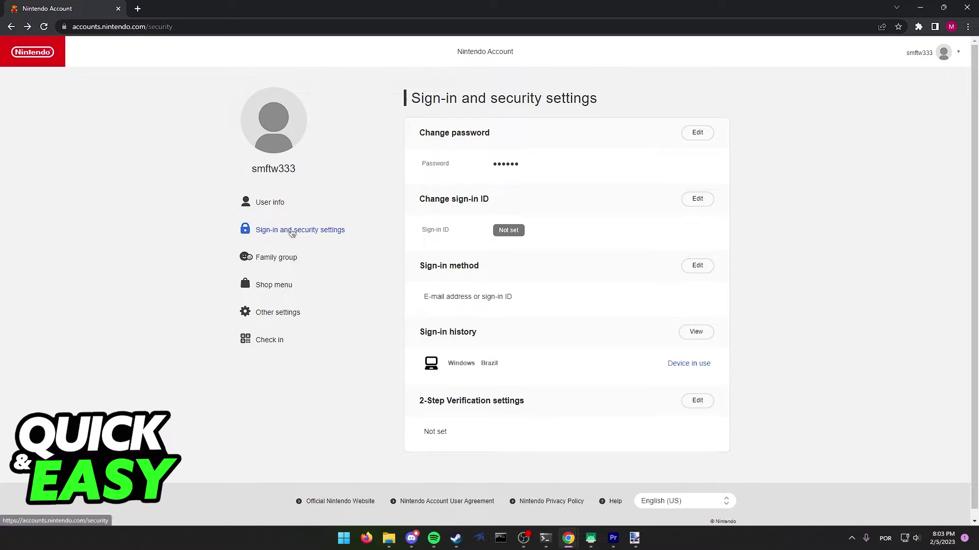
left_click_drag(420, 405, 542, 400)
left_click(543, 400)
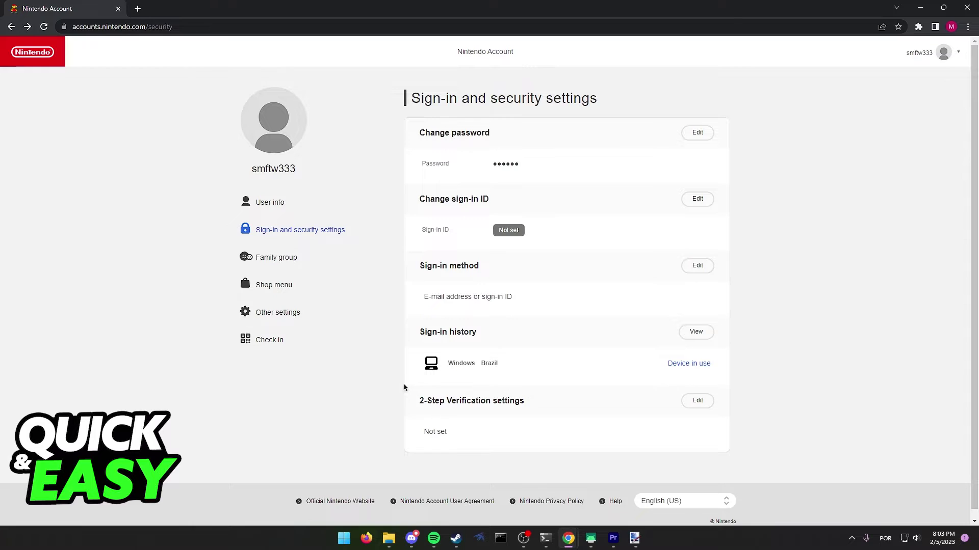
Edit the 2-Step Verification settings and focus the empty e-mail verification code field.
left_click(697, 402)
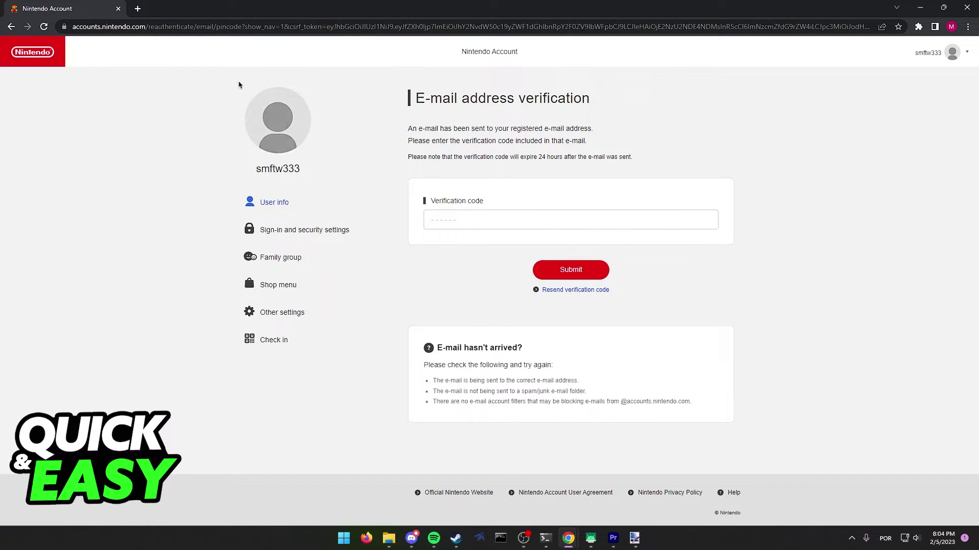
left_click(505, 222)
left_click(440, 165)
left_click(507, 221)
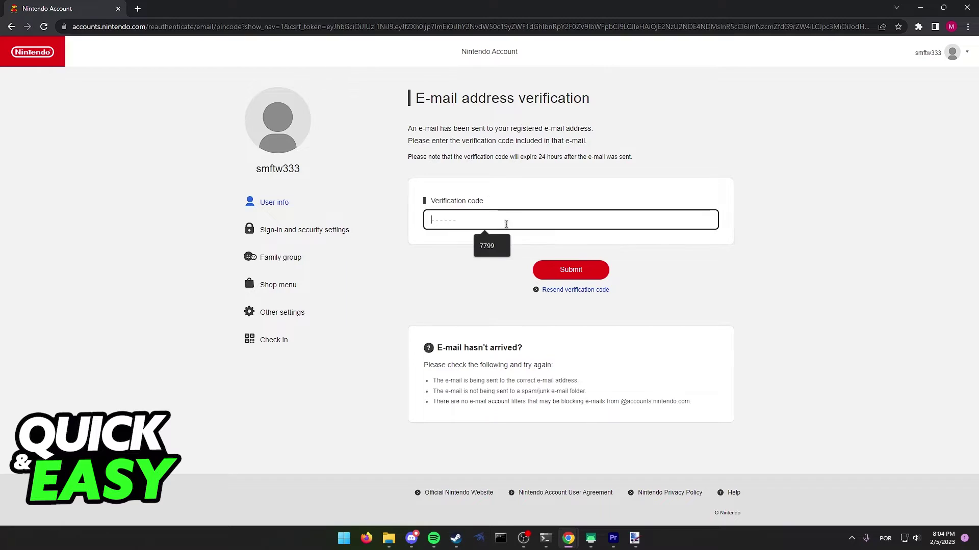
left_click(490, 195)
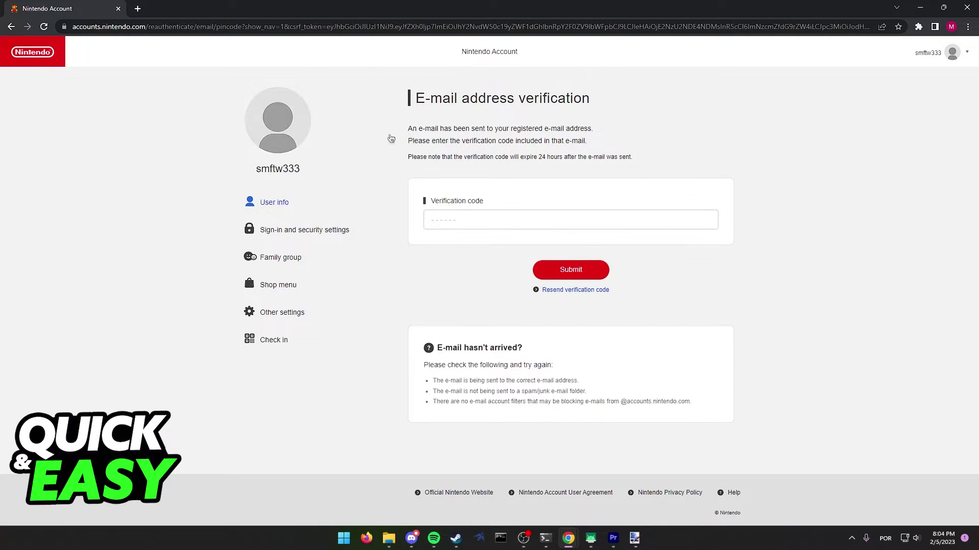